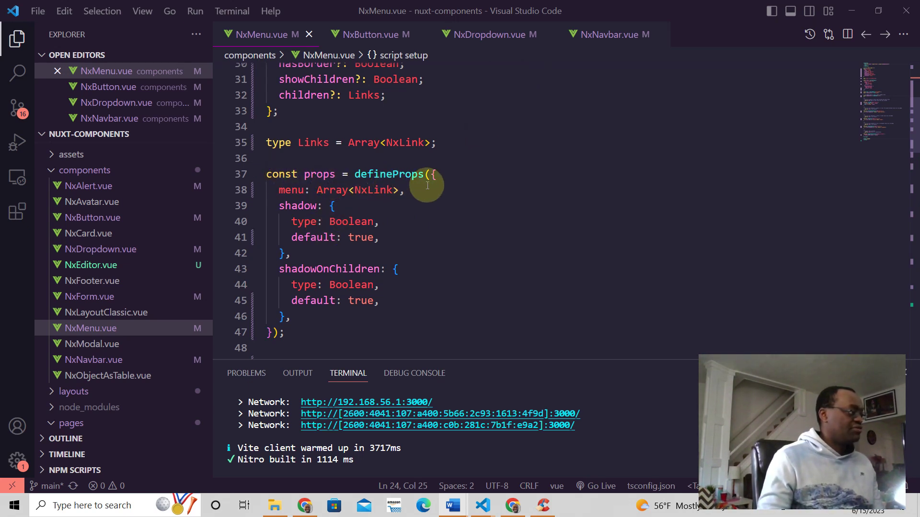
scroll(428, 189, up, 3)
scroll(428, 188, up, 3)
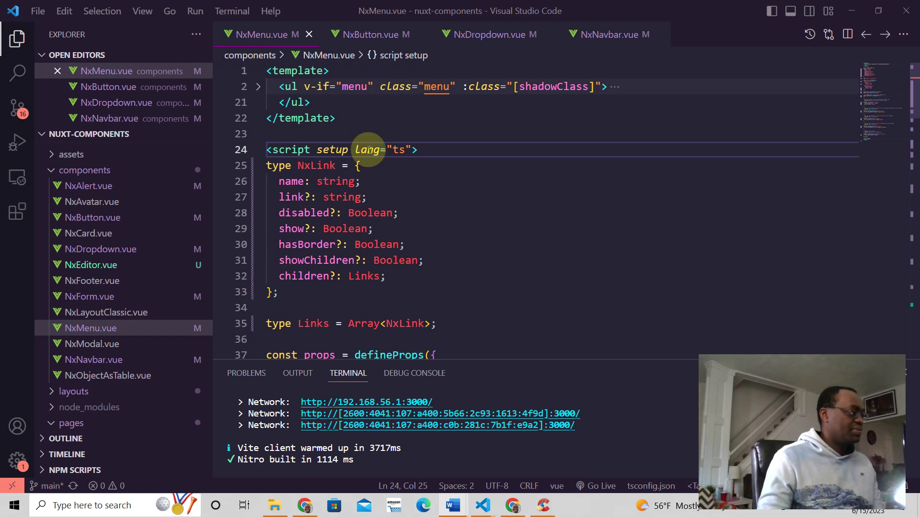
scroll(402, 186, down, 3)
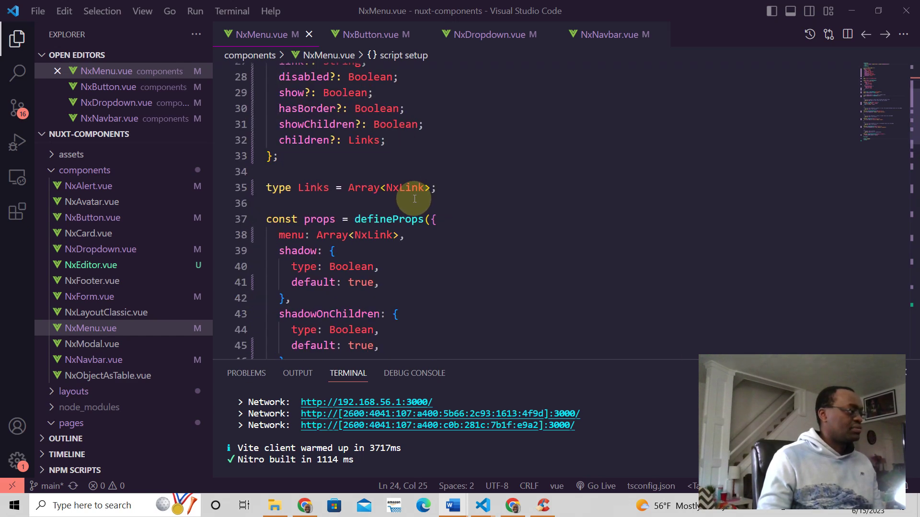
scroll(374, 209, down, 3)
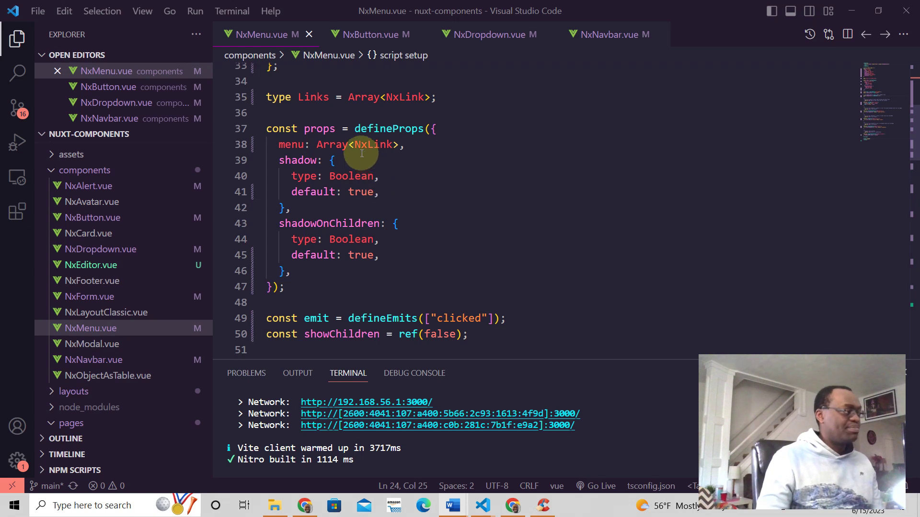
scroll(489, 165, up, 2)
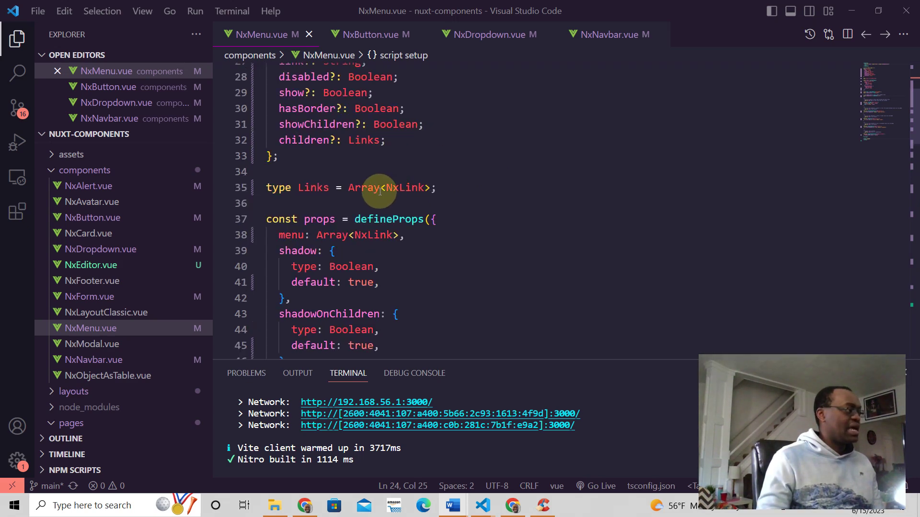
scroll(290, 156, up, 2)
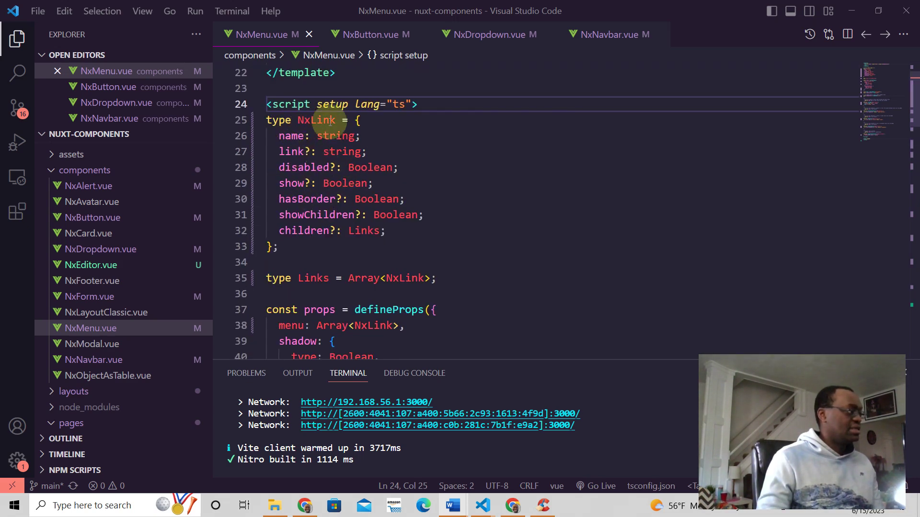
scroll(355, 194, down, 2)
scroll(389, 180, down, 2)
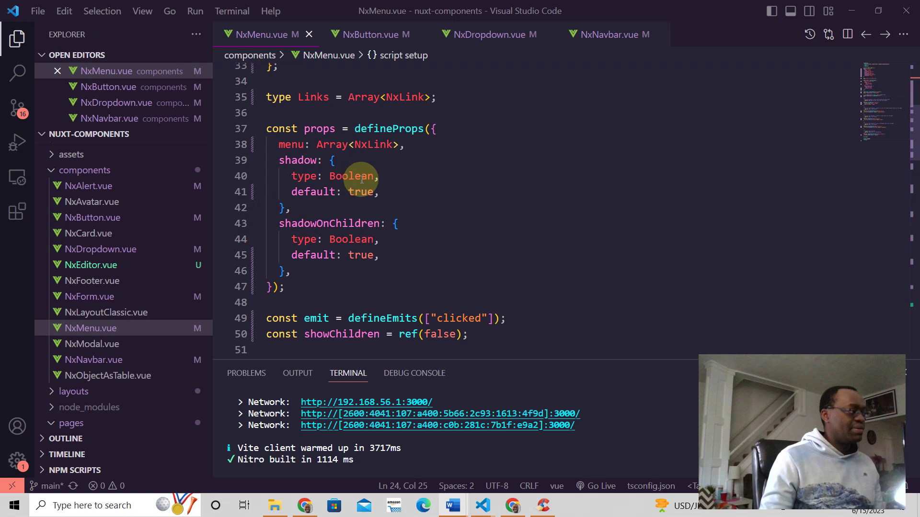
scroll(455, 198, down, 1)
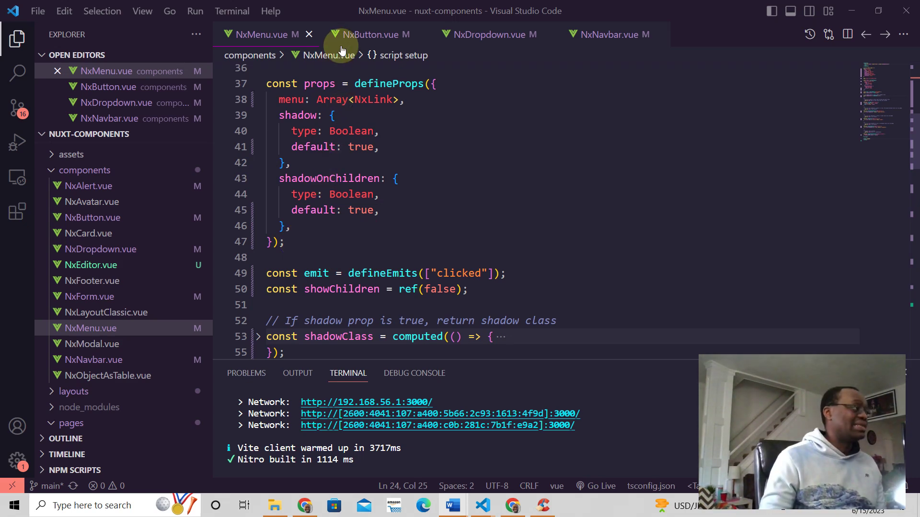
Step: Switch to NxButton.vue to view its click emit and state prop validator defaulting to active
click(354, 36)
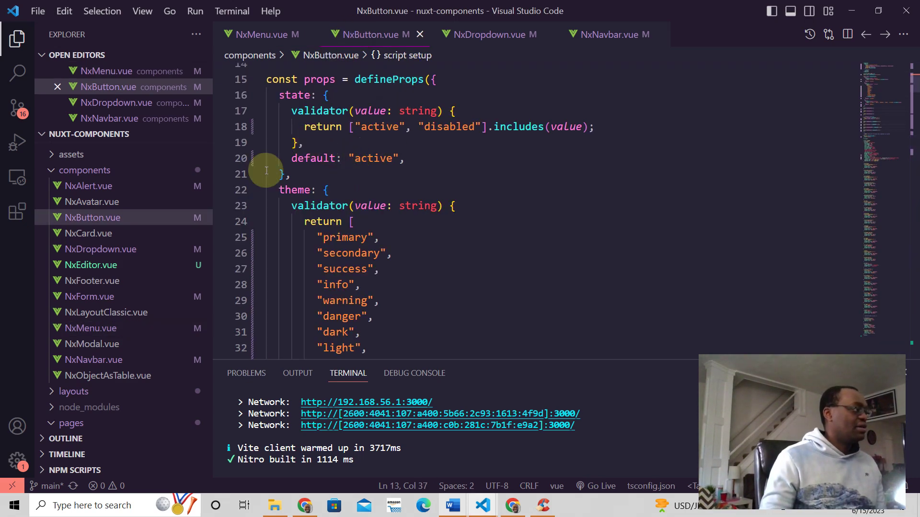
scroll(279, 153, up, 2)
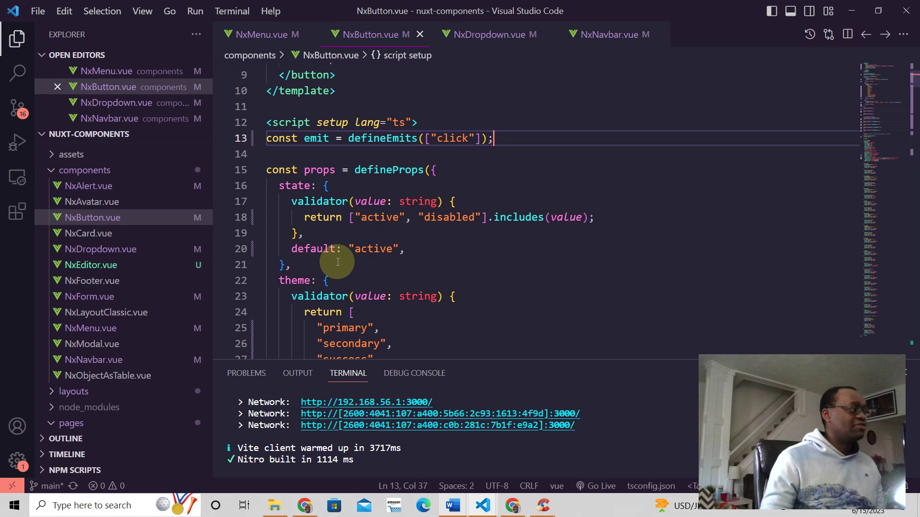
scroll(407, 281, down, 2)
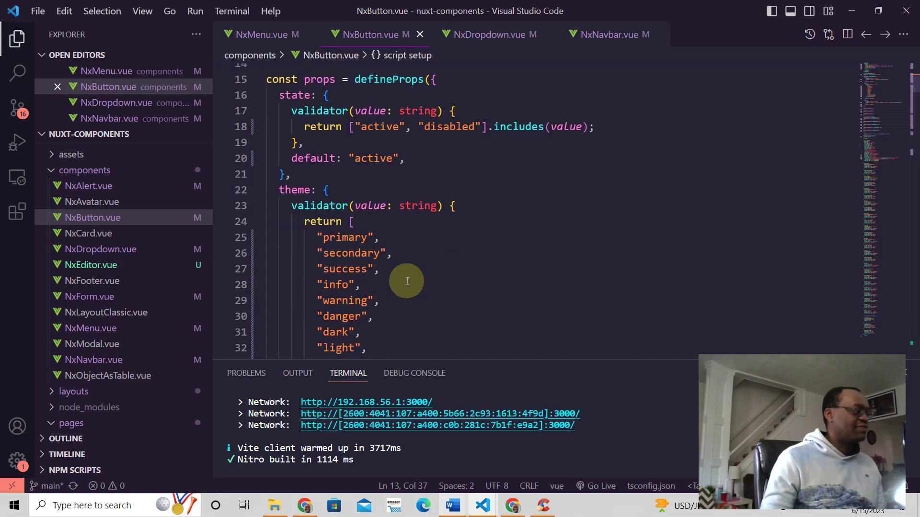
scroll(374, 273, down, 1)
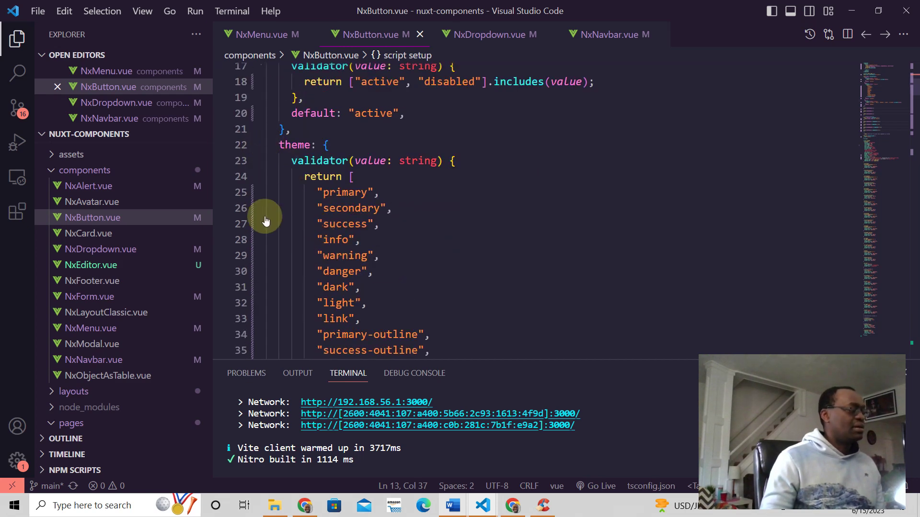
mouse_move(295, 144)
scroll(301, 147, down, 1)
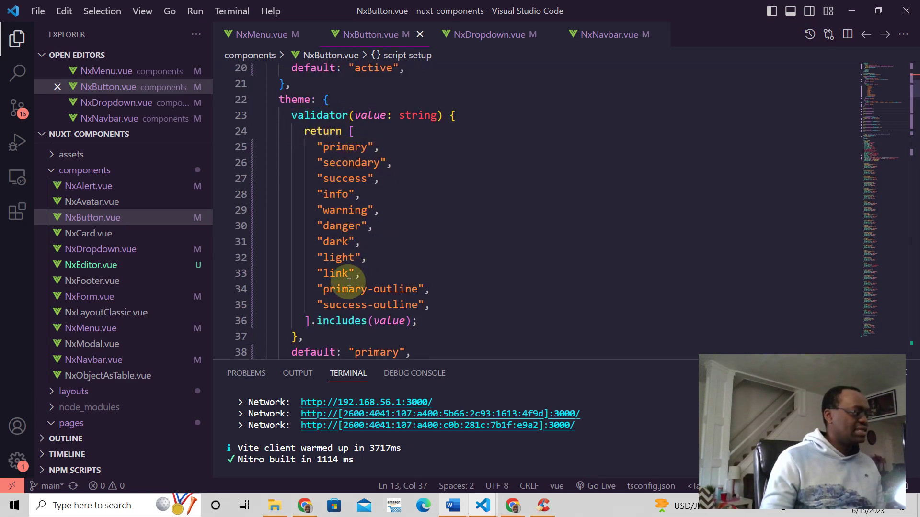
scroll(350, 280, down, 1)
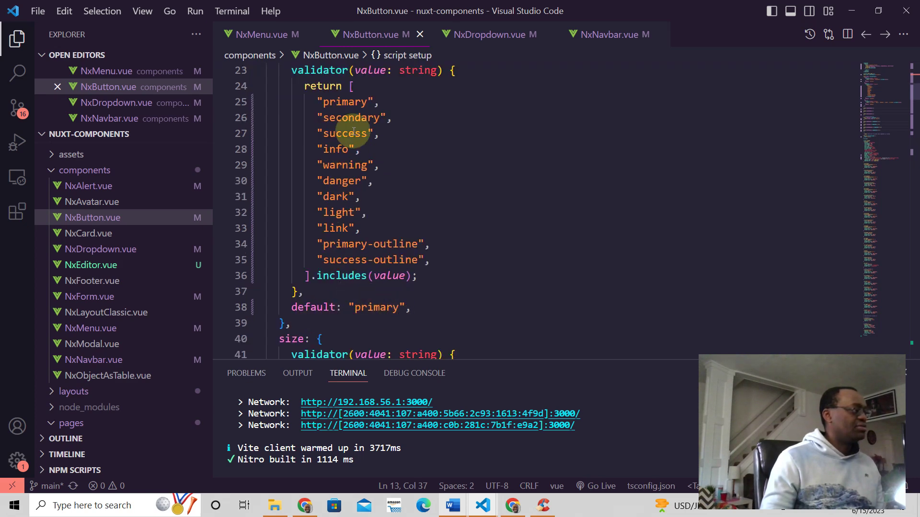
scroll(338, 130, down, 3)
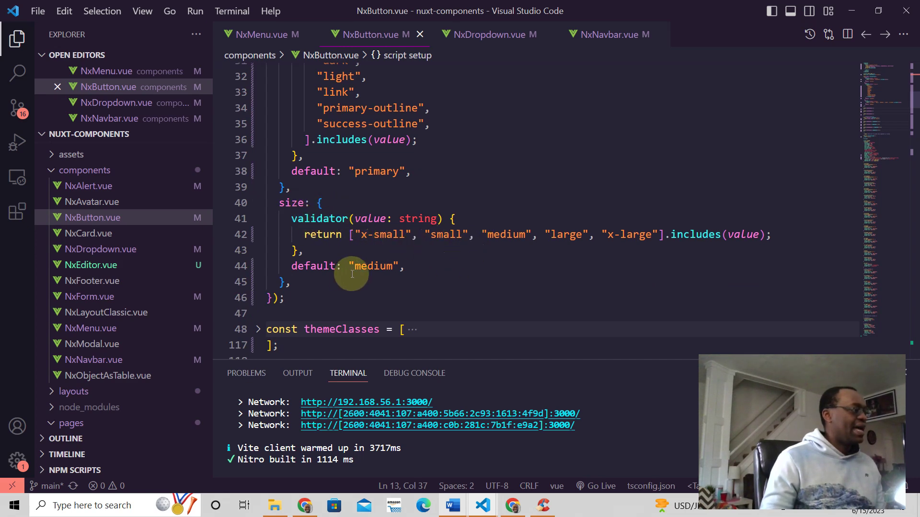
scroll(354, 253, down, 1)
scroll(375, 245, up, 3)
scroll(402, 238, up, 3)
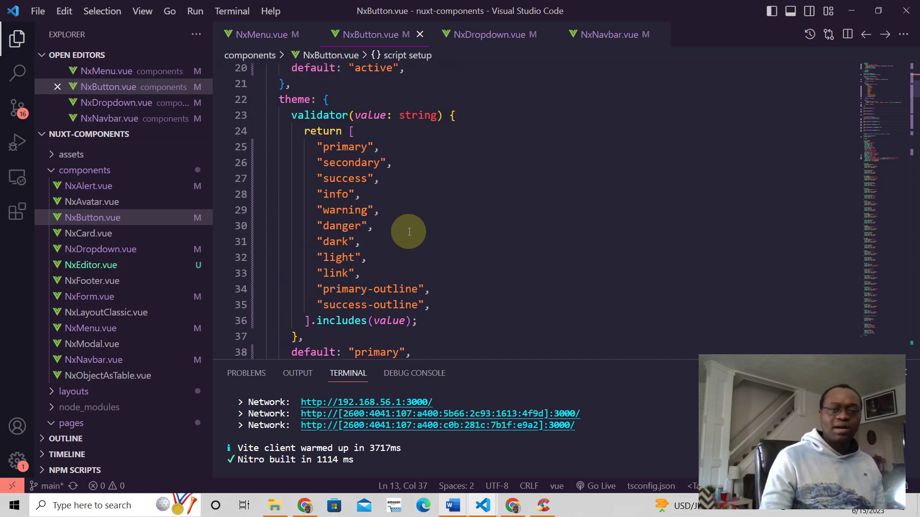
scroll(409, 232, up, 3)
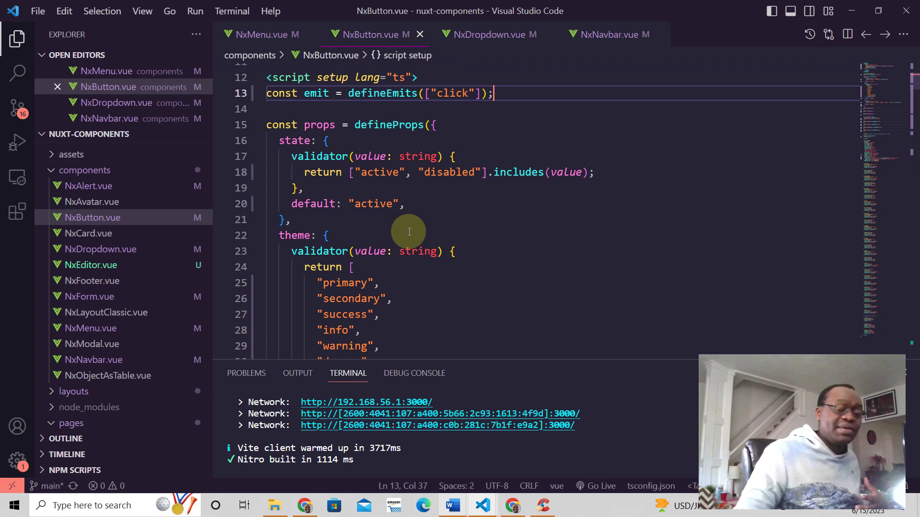